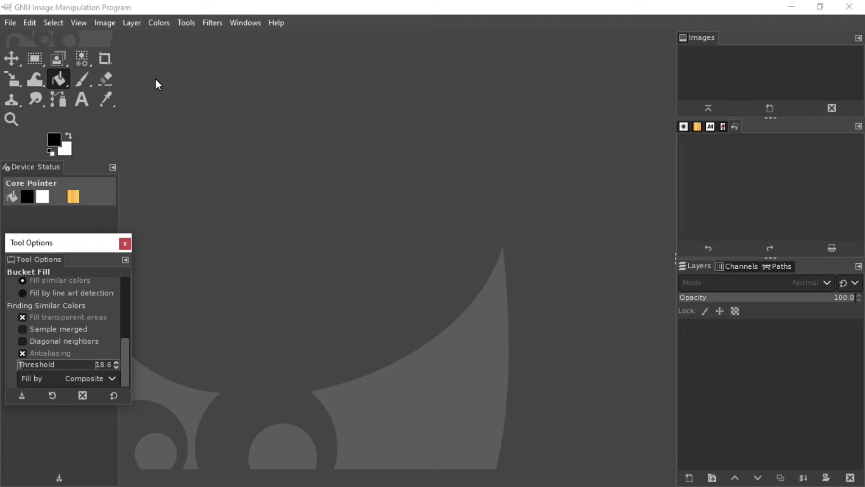
Open Rx-77-2.webp from Downloads and convert it to GIMP's built-in sRGB profile
left_click(10, 23)
left_click(31, 65)
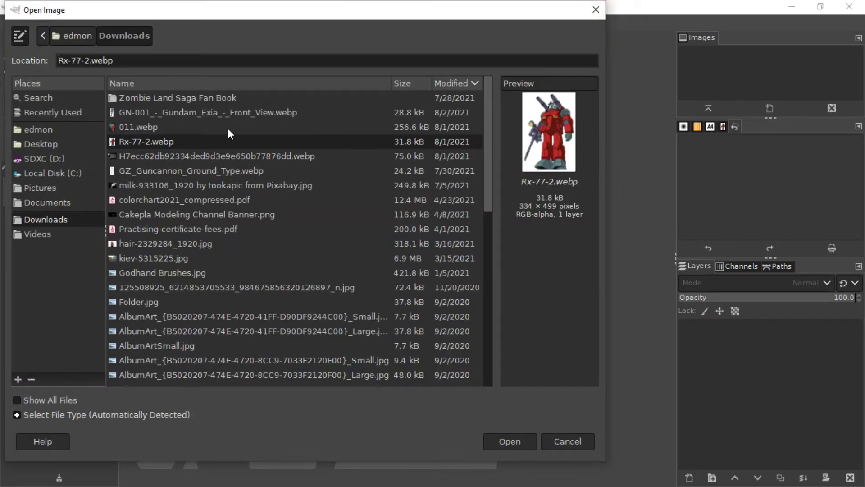
double_click(158, 142)
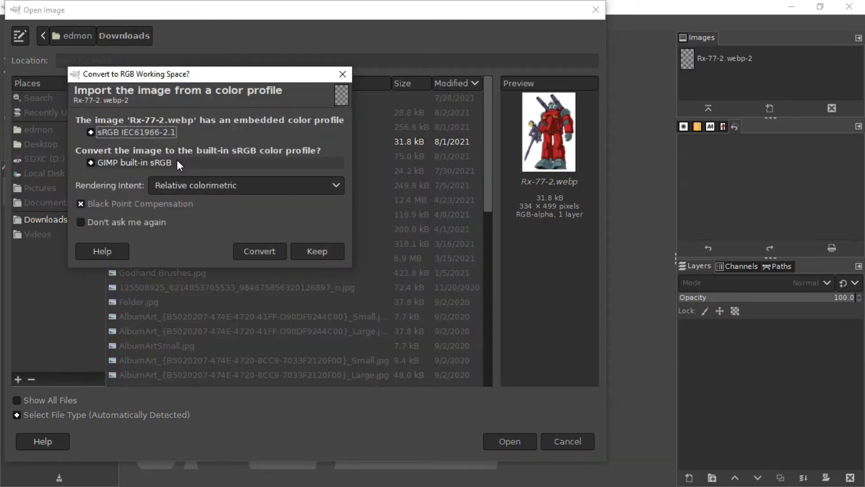
left_click(261, 252)
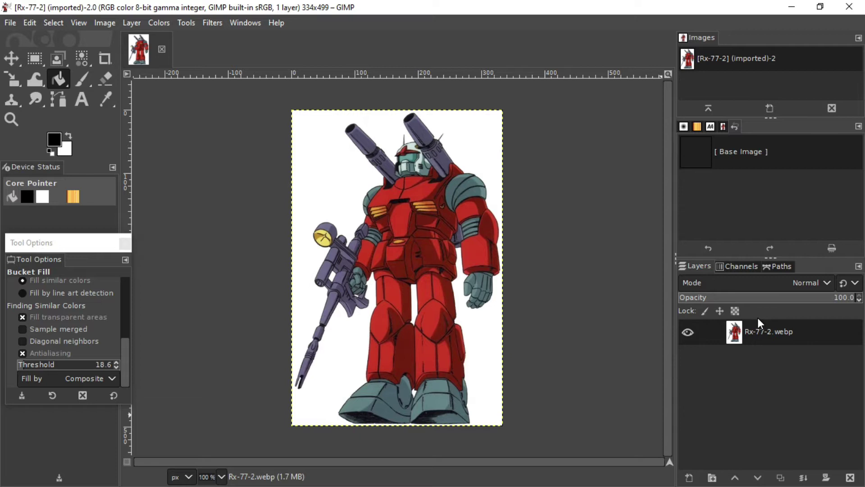
right_click(772, 335)
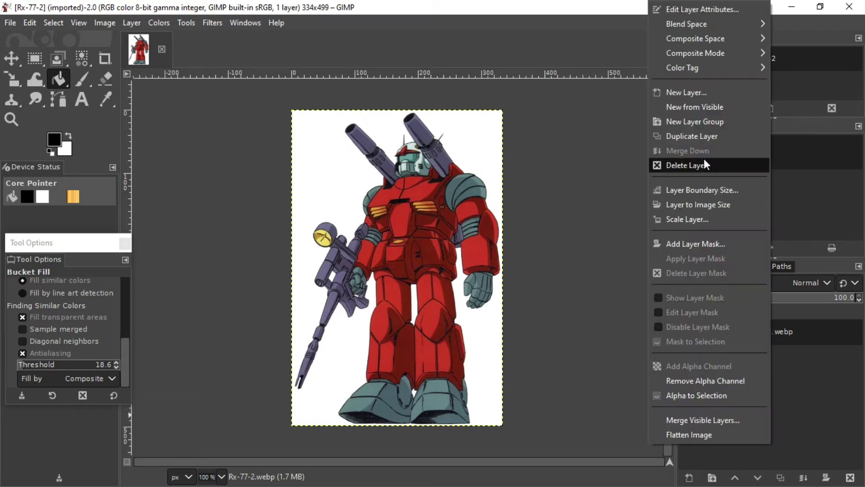
Duplicate the mecha layer and toggle both layers' visibility to compare the copy with the original
left_click(695, 136)
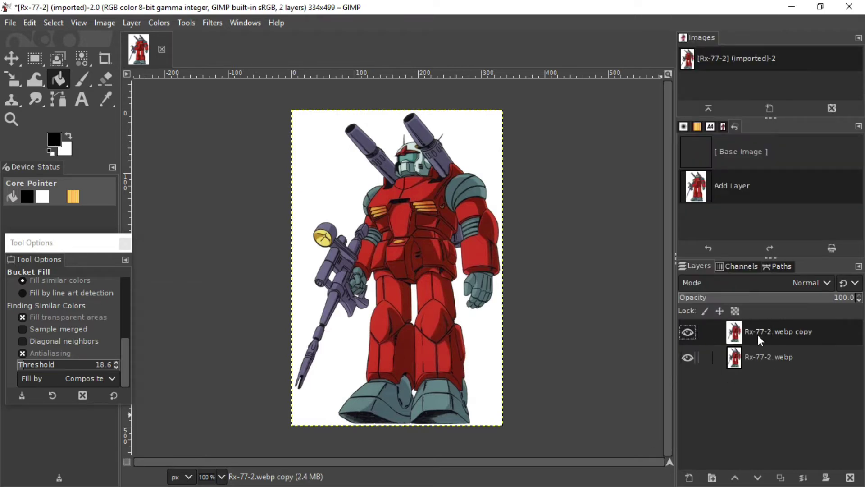
left_click(688, 357)
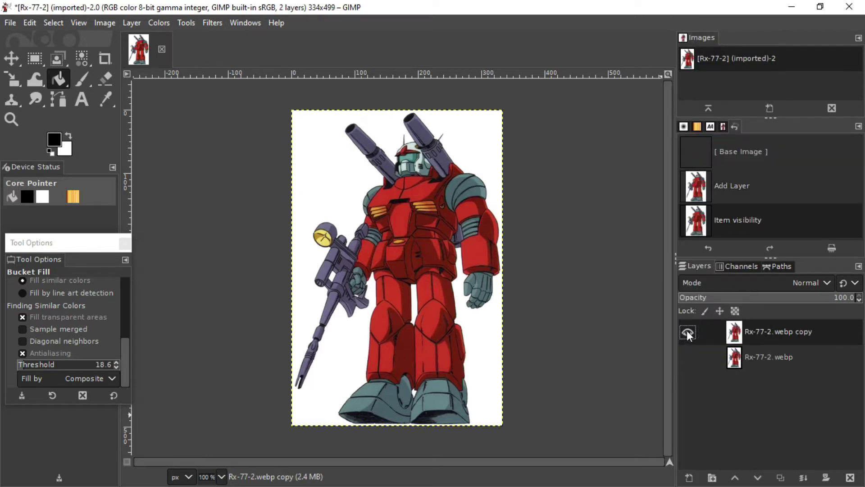
left_click(687, 332)
left_click(688, 342)
left_click(690, 358)
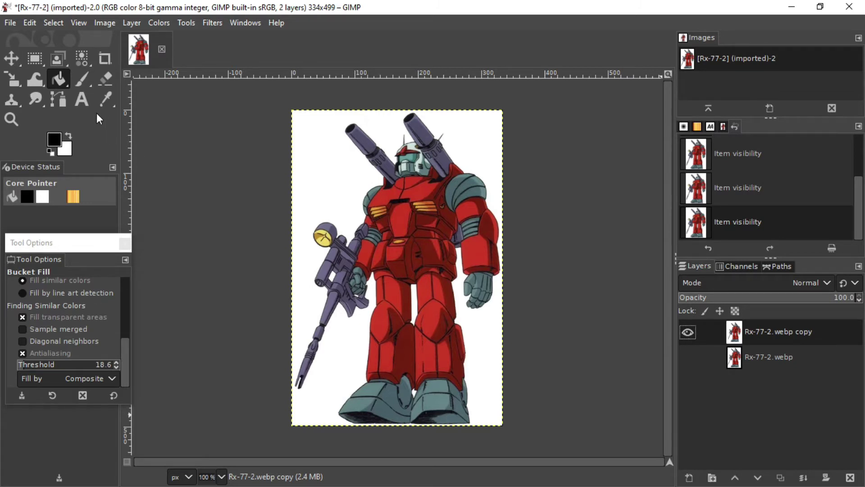
right_click(66, 83)
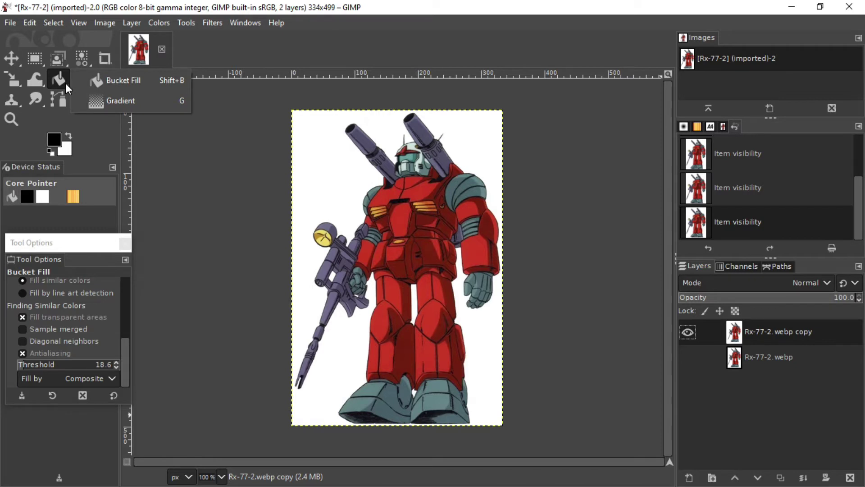
Choose the Bucket Fill tool and set its Threshold to 13.5
left_click(130, 77)
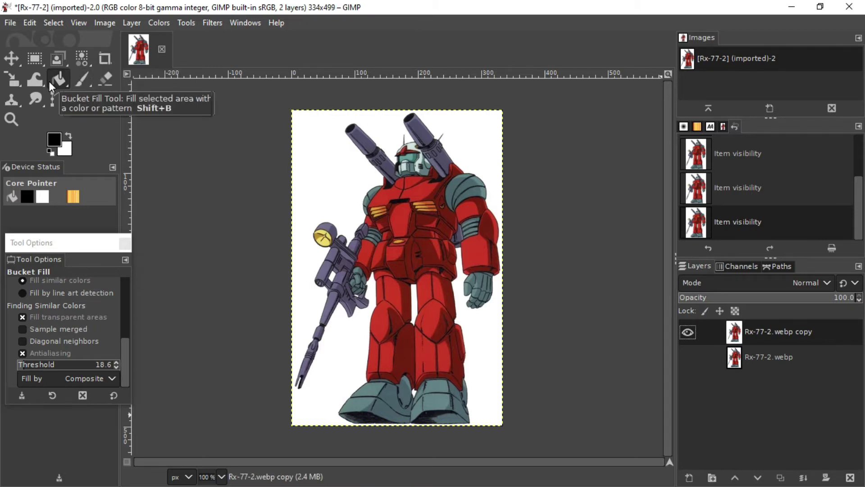
scroll(117, 323, "up", 2)
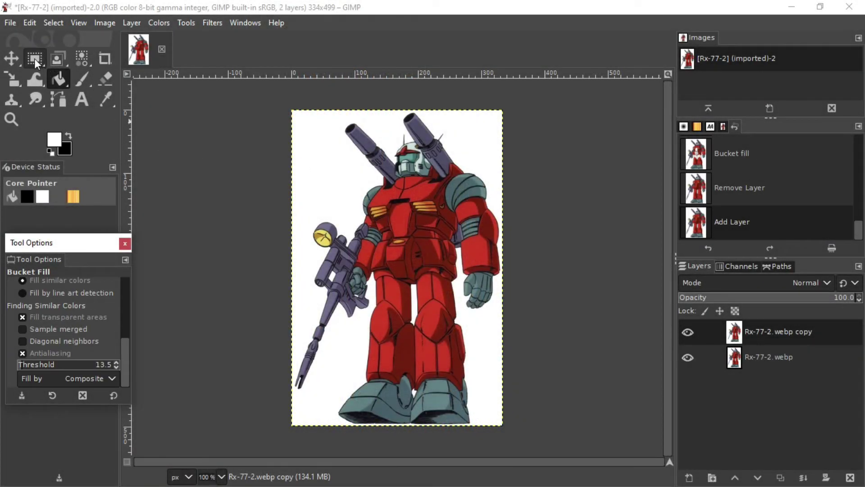
left_click(34, 58)
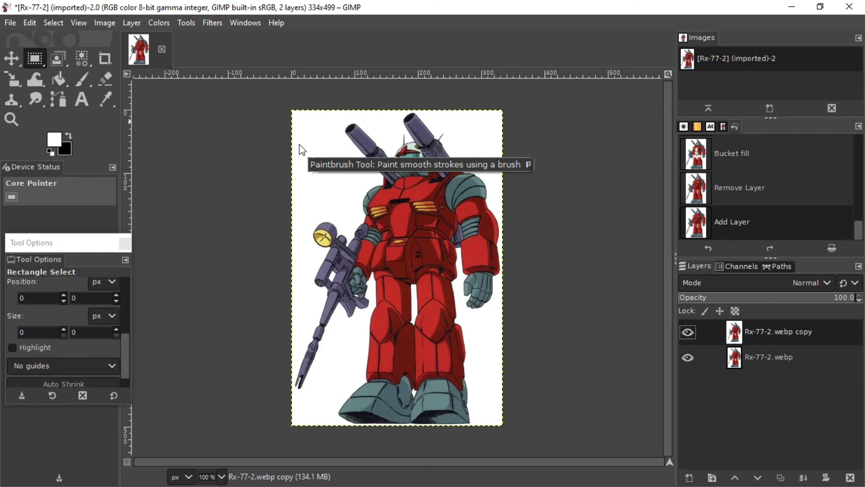
Select a test rectangle in the blank upper-left area and bucket-fill it with red ed3434
left_click_drag(301, 147, 346, 204)
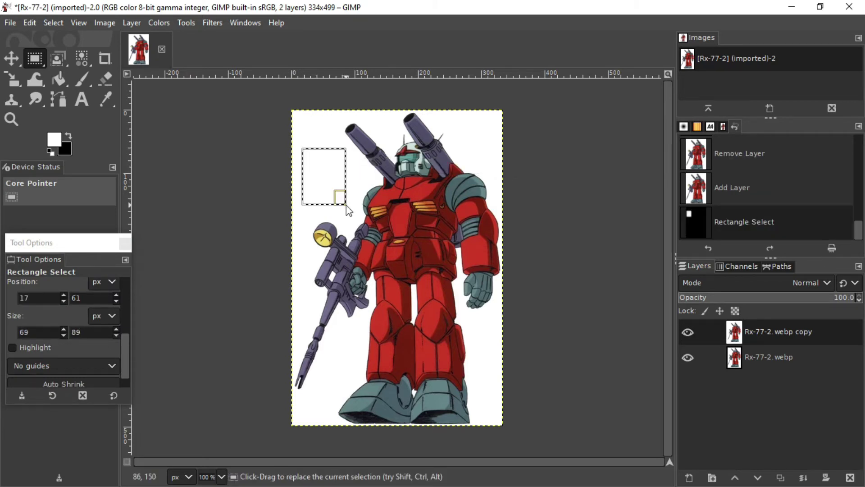
left_click(68, 136)
left_click(54, 139)
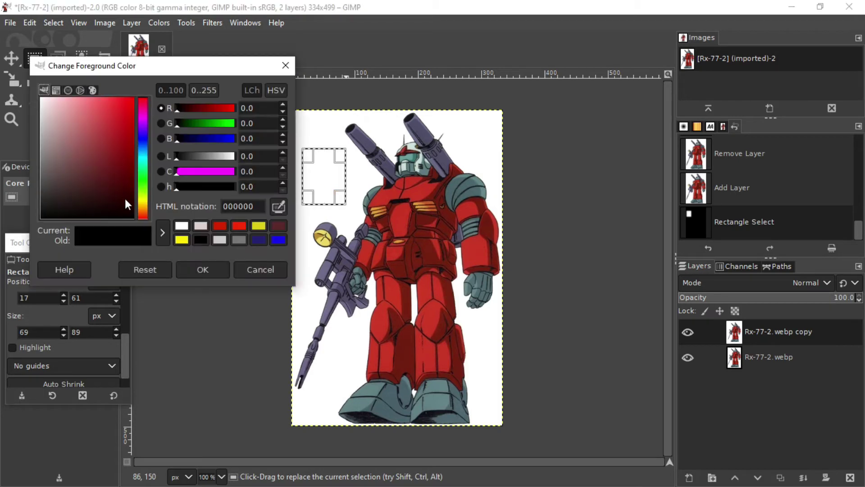
left_click(113, 105)
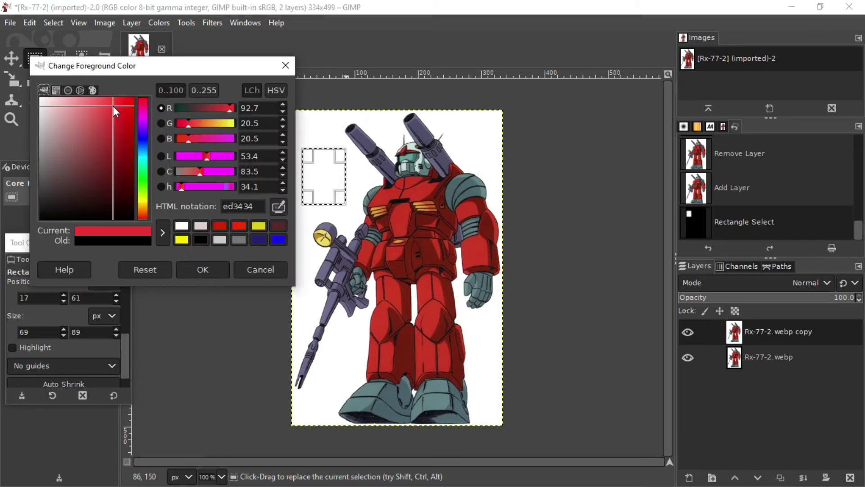
left_click(204, 269)
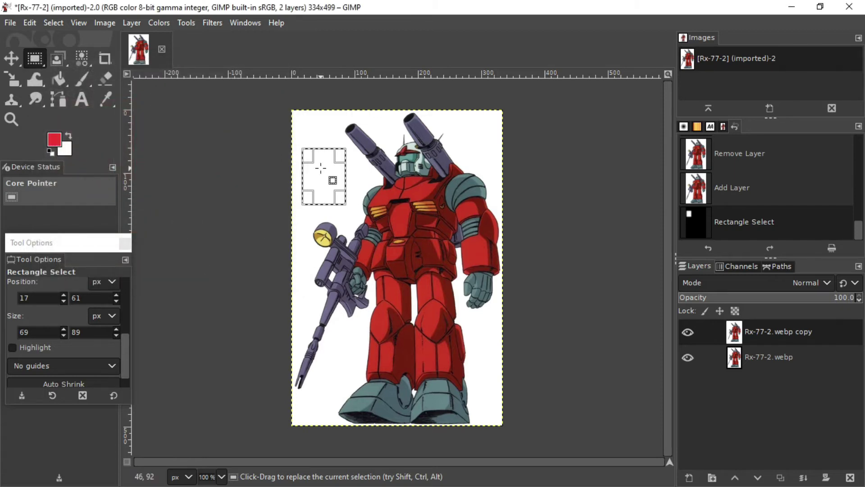
left_click(59, 79)
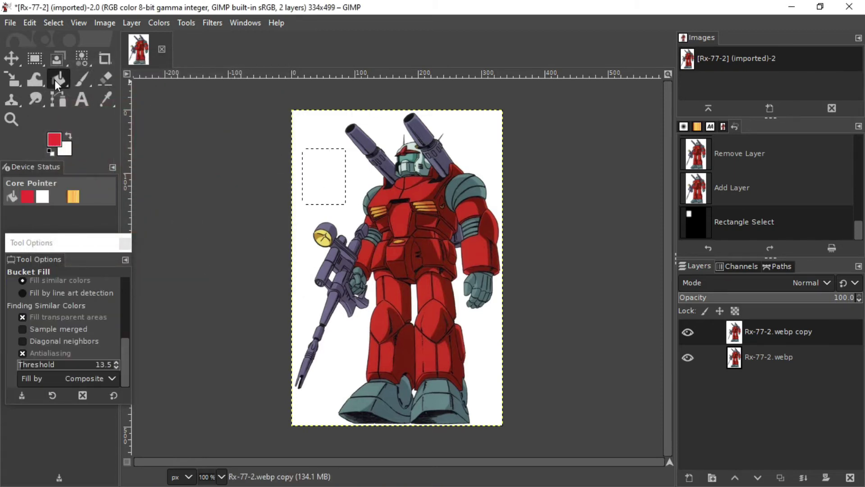
left_click(316, 176)
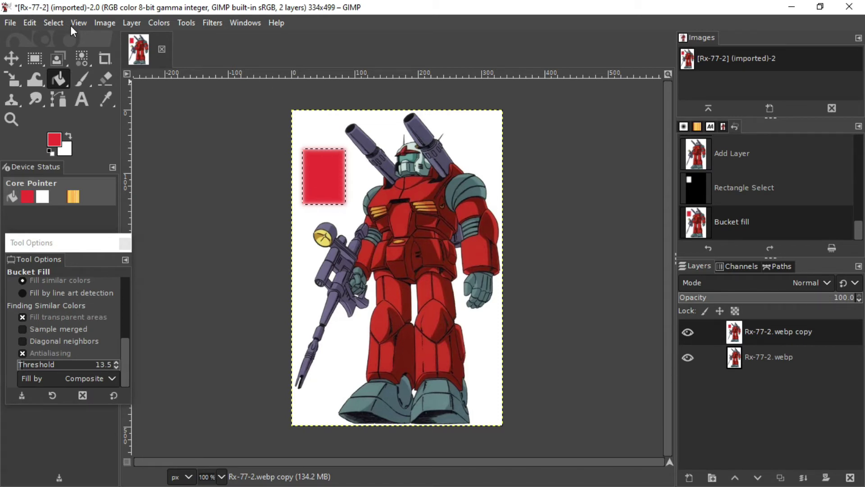
left_click(30, 22)
Undo the red test fill and bucket-fill the upper chest panel black
left_click(53, 40)
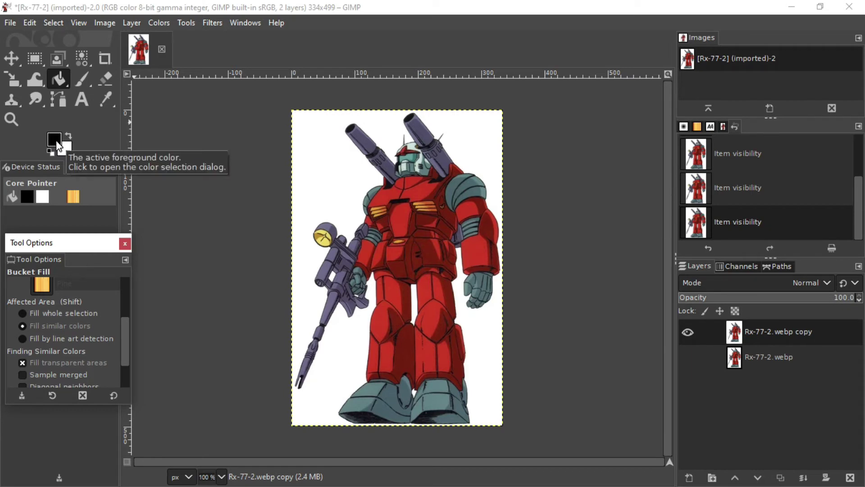
left_click(383, 195)
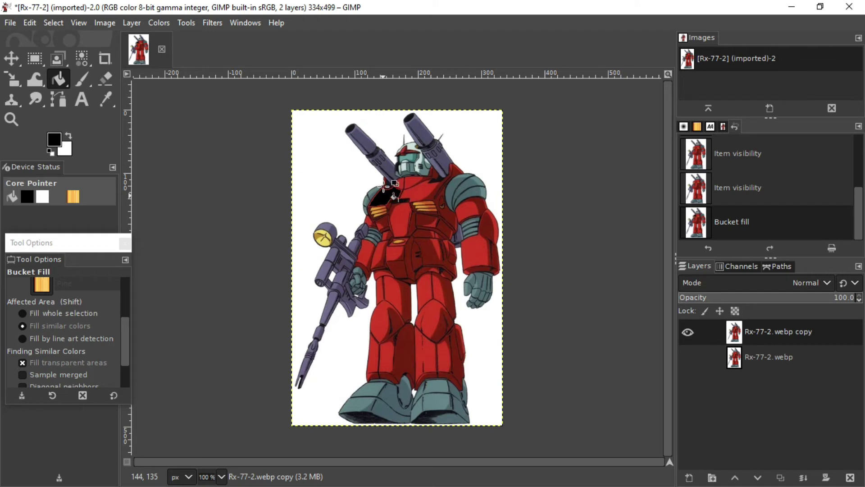
left_click(29, 23)
Undo the black chest fill and set the foreground colour to yellow fae903
left_click(40, 38)
left_click(54, 140)
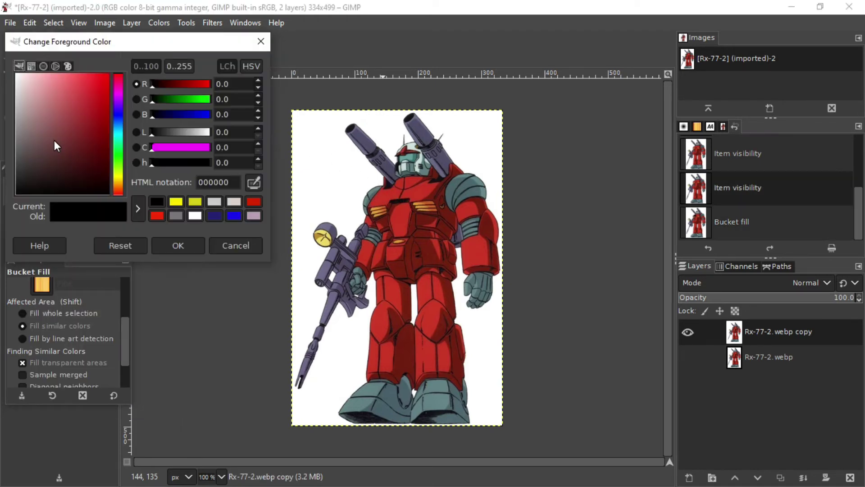
left_click(119, 176)
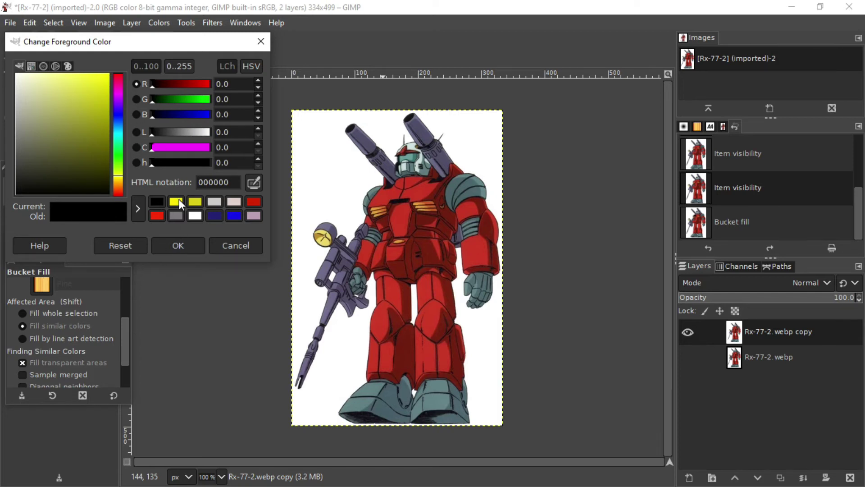
left_click_drag(169, 42, 180, 55)
left_click(185, 215)
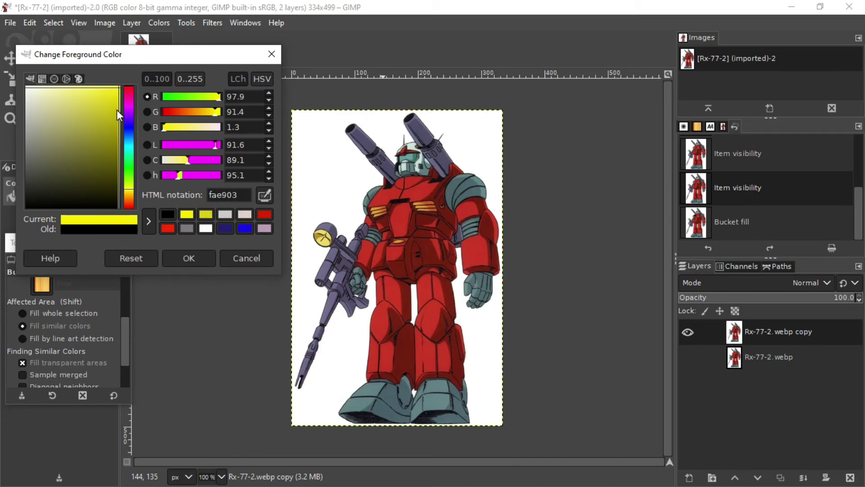
left_click_drag(112, 86, 117, 86)
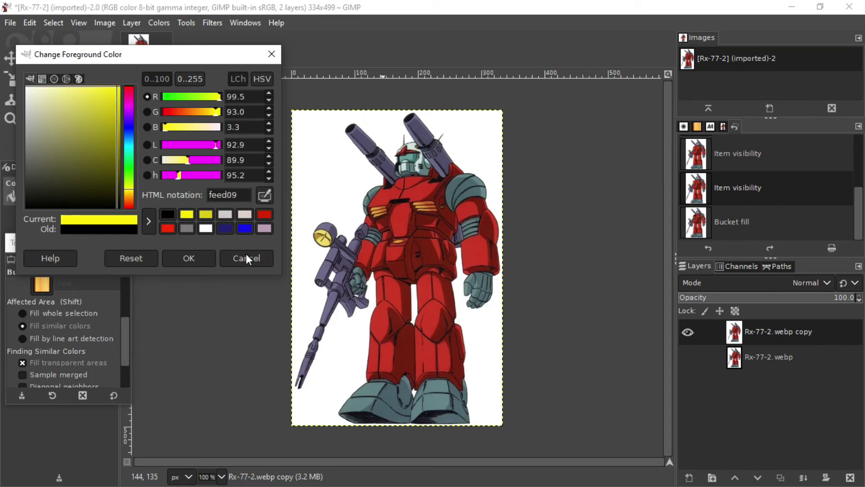
left_click_drag(161, 53, 175, 65)
left_click(286, 65)
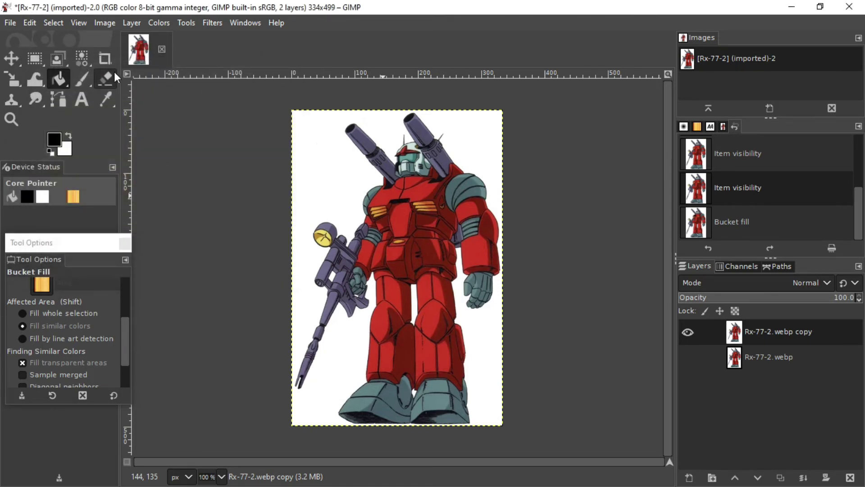
left_click(61, 141)
left_click(201, 226)
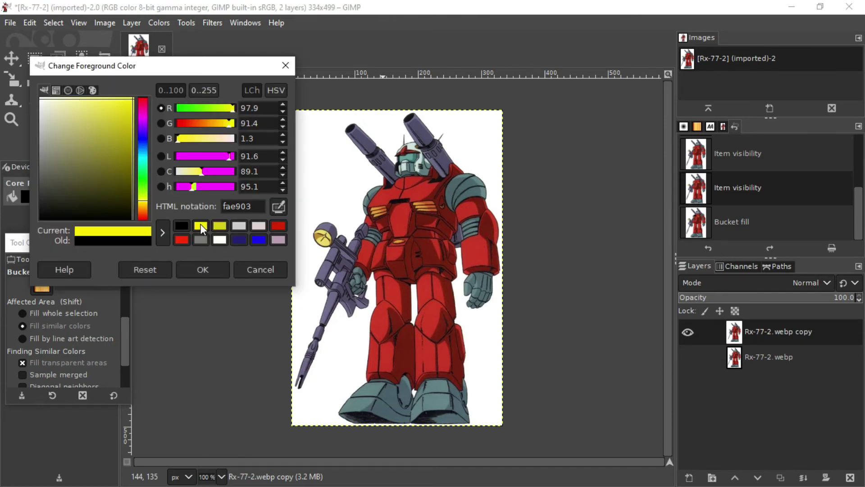
left_click(202, 268)
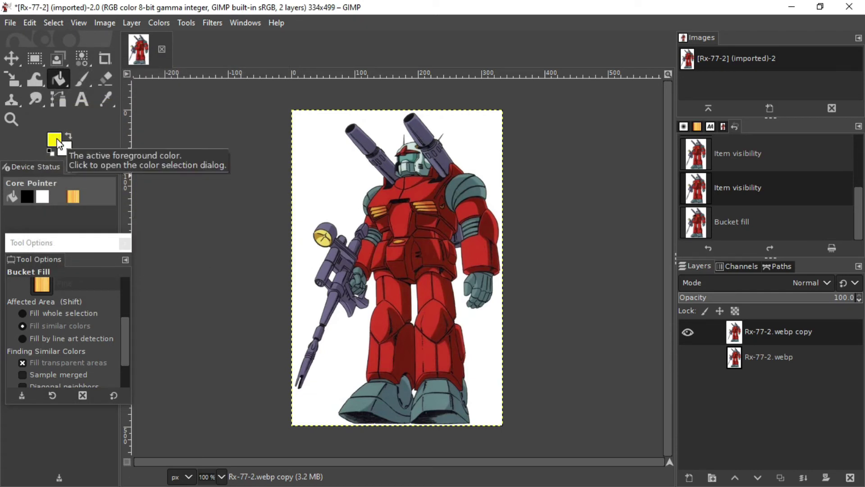
Fill the left and right chest panels and the collar areas yellow
left_click(384, 194)
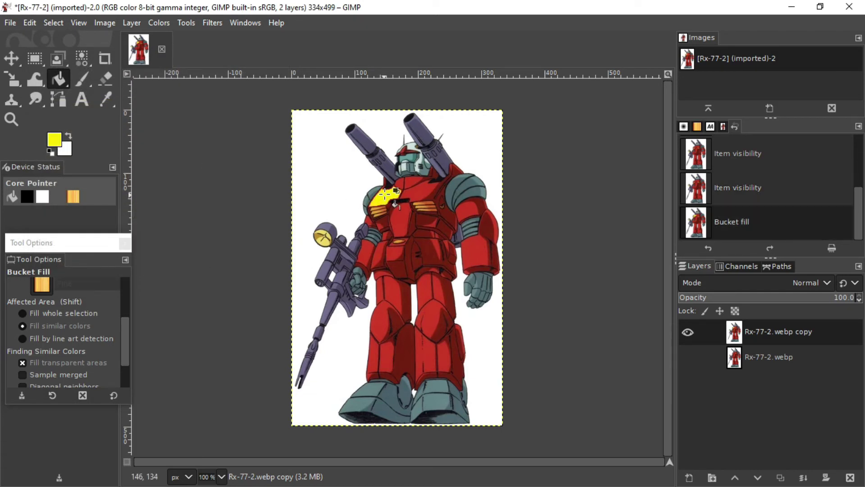
left_click(421, 191)
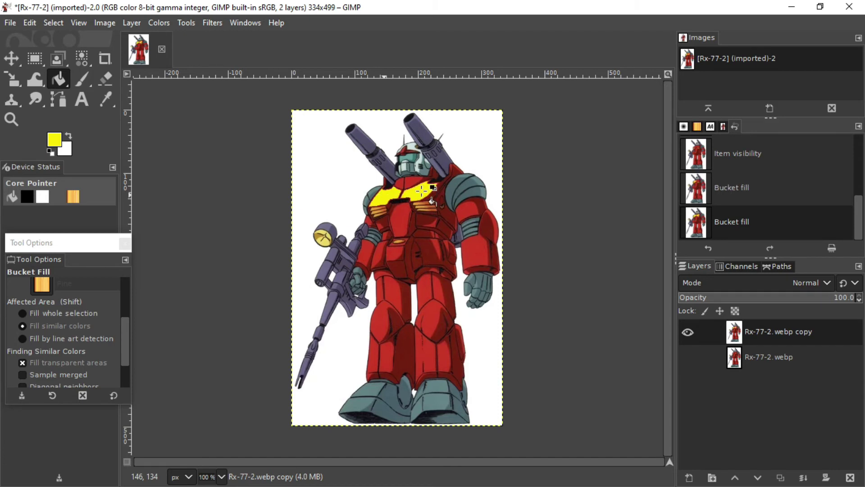
left_click(411, 180)
left_click(400, 182)
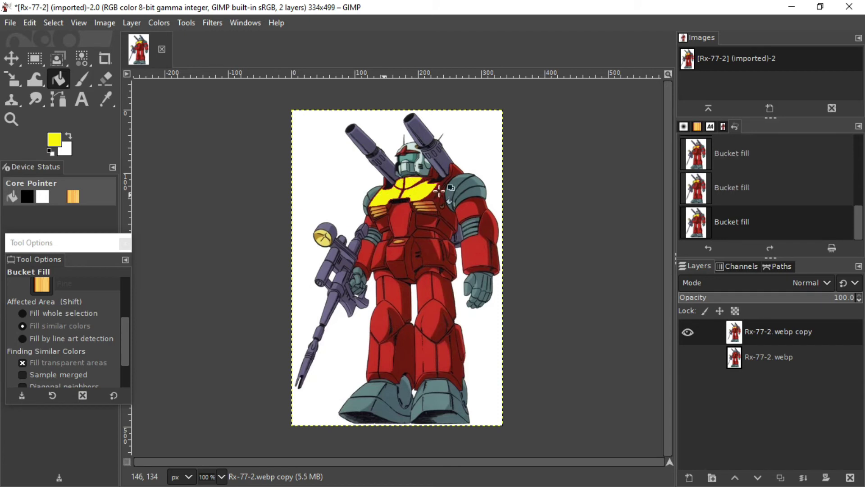
Fill both knees and the lower-leg panels yellow
left_click(431, 358)
left_click(445, 358)
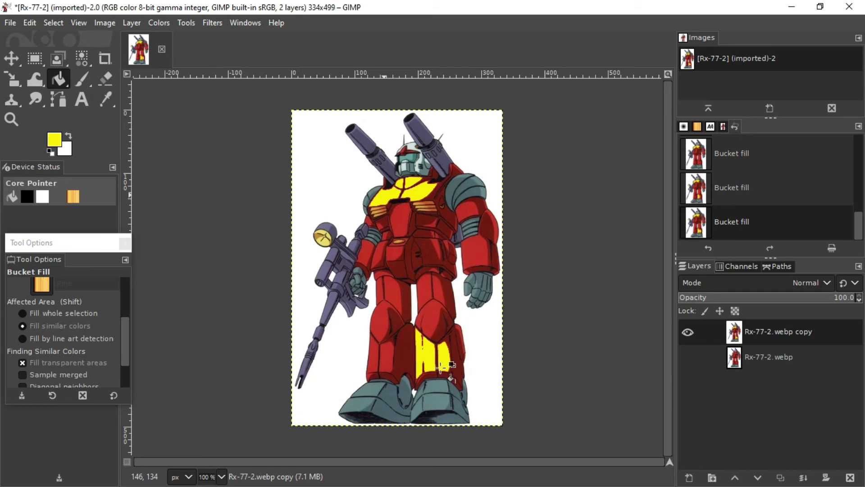
left_click(433, 321)
left_click(382, 322)
left_click(374, 359)
left_click(383, 360)
left_click(426, 371)
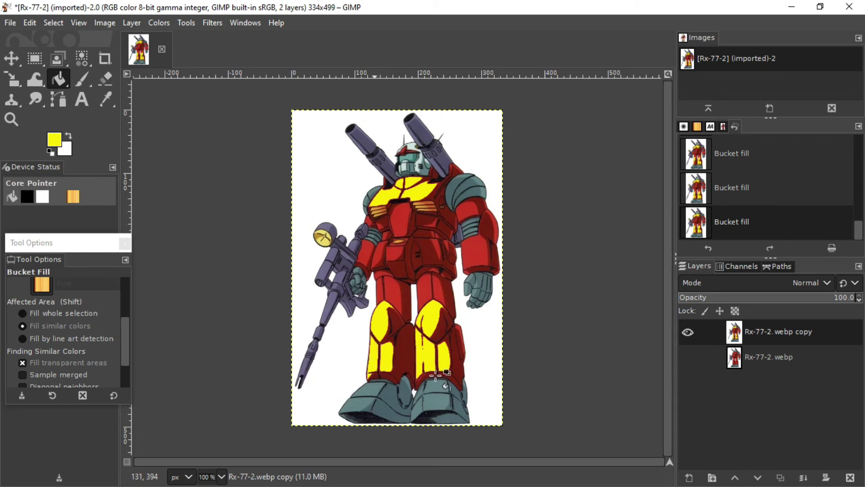
key("ctrl")
Zoom to 200% and fill the arms, forearm strip, hip bands and right torso side yellow
left_click(79, 22)
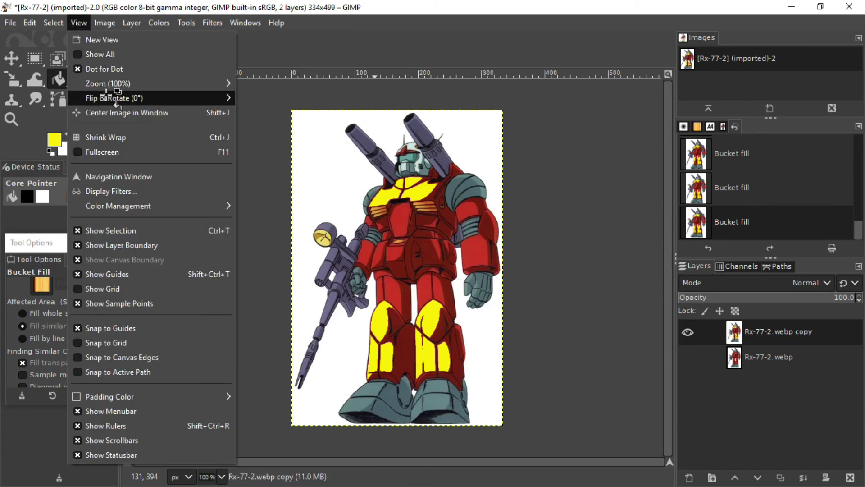
mouse_move(120, 83)
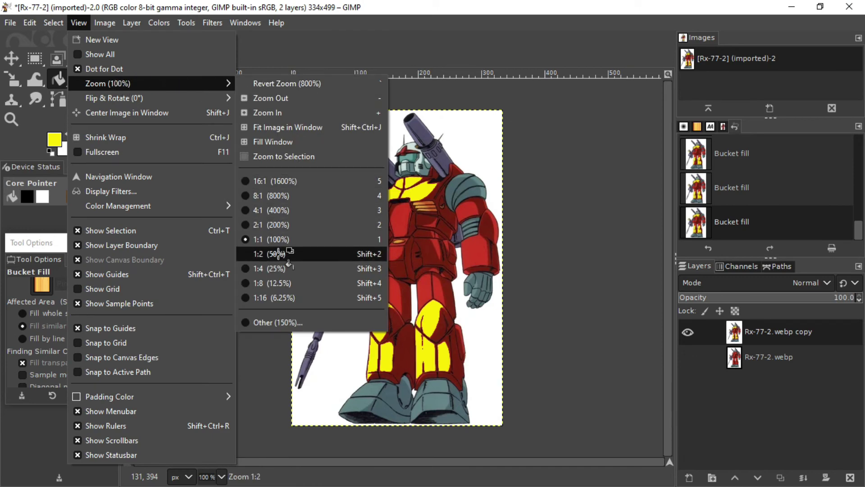
left_click(282, 224)
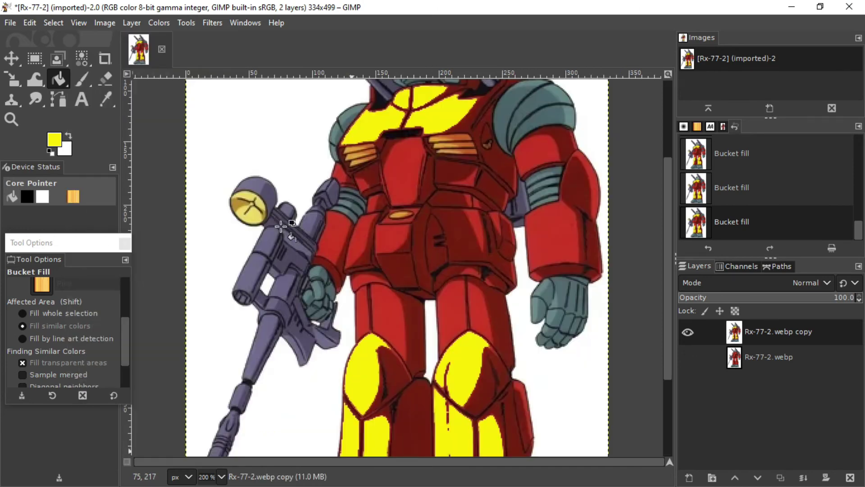
left_click(339, 246)
left_click(356, 239)
left_click(369, 283)
left_click(471, 272)
left_click(507, 225)
left_click(552, 234)
Fill the lower-right leg strip yellow
scroll(541, 328, "down", 3)
left_click(538, 331)
scroll(538, 331, "up", 3)
scroll(541, 211, "up", 2)
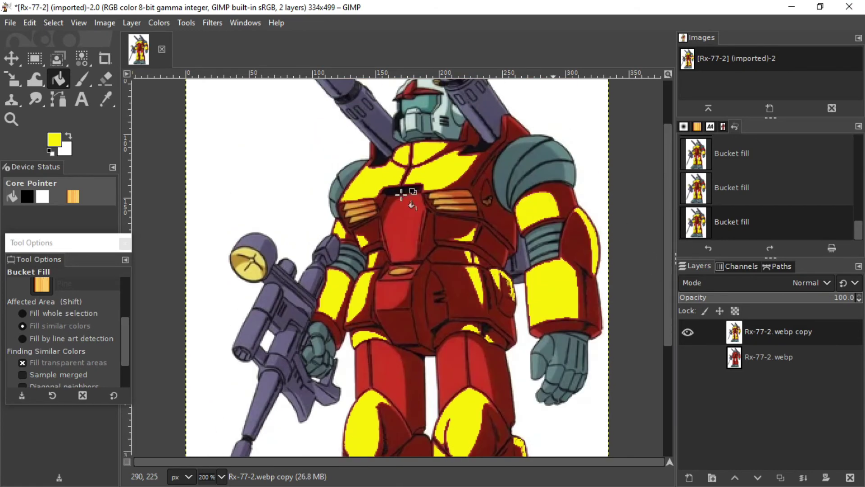
scroll(495, 235, "down", 2)
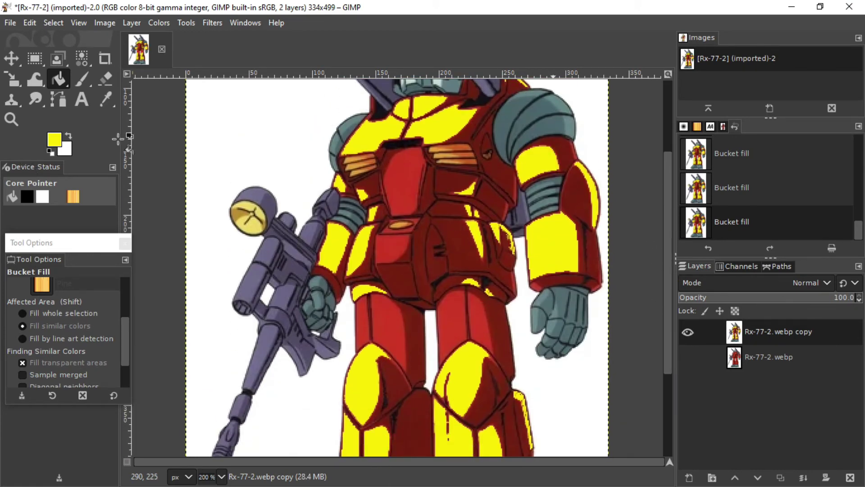
Switch to duller yellow d9cc17, try filling the hip and torso, then undo that fill
left_click(54, 140)
left_click(219, 225)
left_click(201, 269)
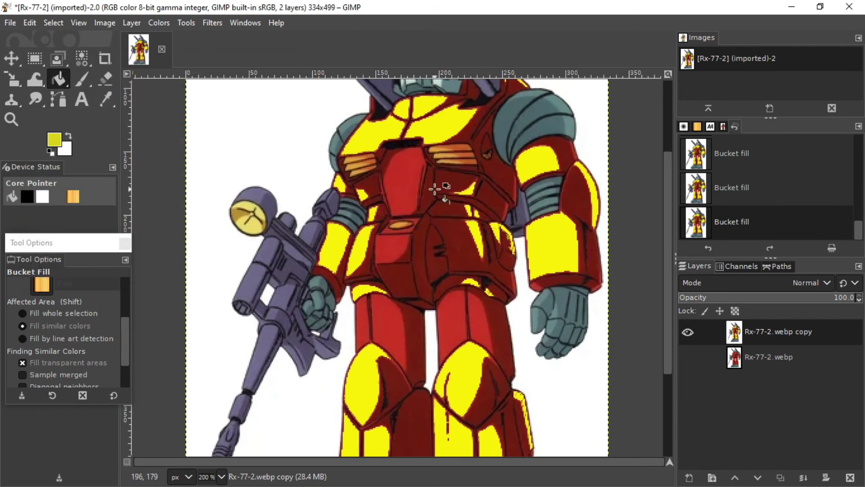
left_click(454, 213)
scroll(27, 343, "down", 2)
key("ctrl+z")
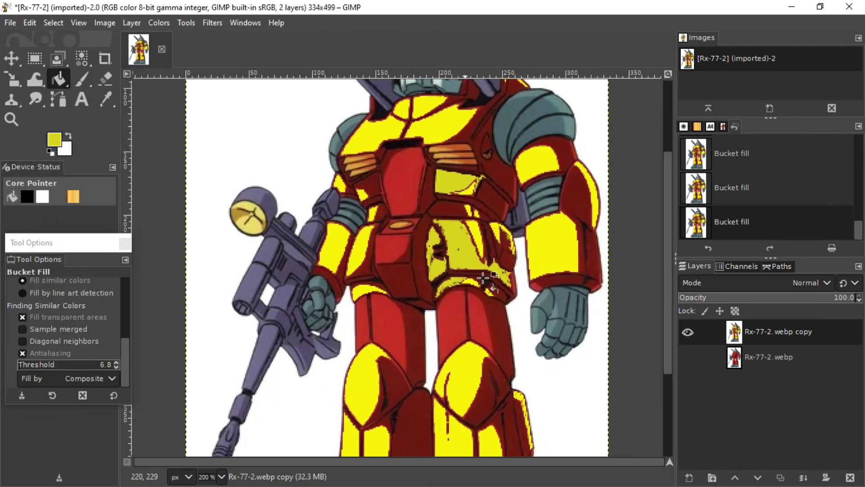
Raise the fill Threshold to 13.5 and fill the inner thighs with dull yellow d9cc17
left_click(23, 364)
scroll(397, 271, "down", 3)
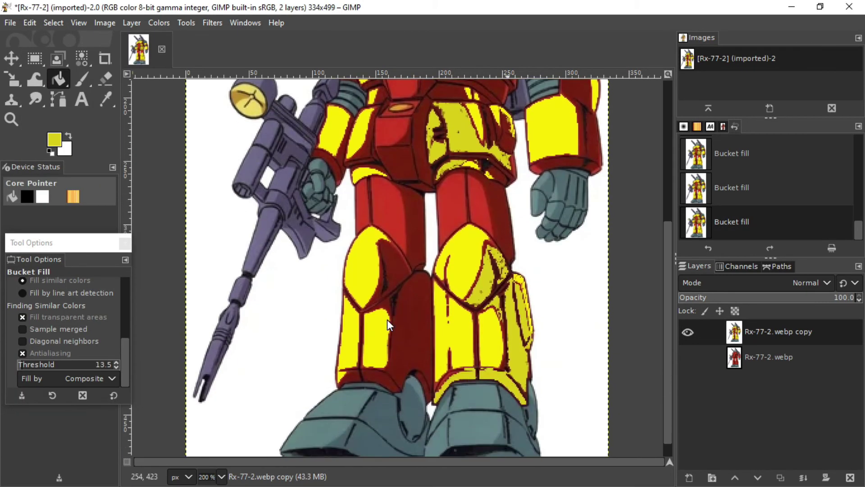
left_click(392, 315)
scroll(559, 166, "up", 4)
left_click(29, 22)
left_click(473, 139, "ctrl")
Reselect yellow and fill the remaining red shoulder, chest, waist and hip patches
left_click(331, 228, "ctrl")
left_click(54, 140)
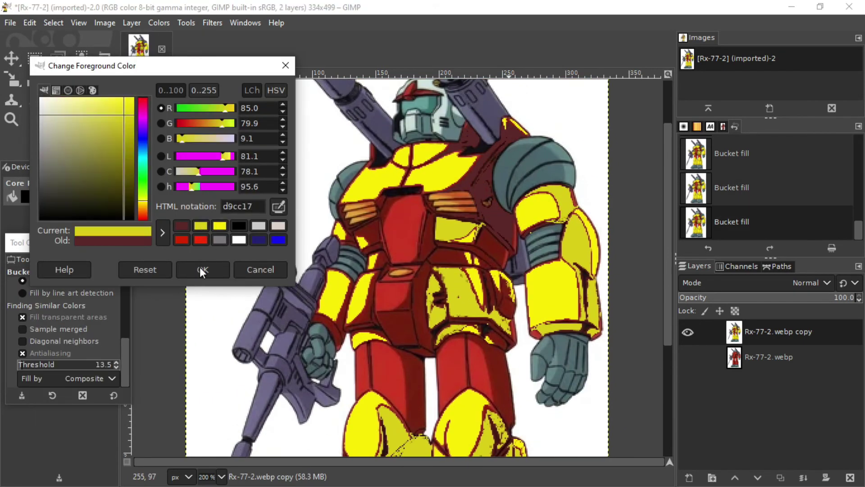
left_click(202, 268)
left_click(478, 149)
left_click(367, 229)
mouse_move(366, 229)
left_mouse_down()
mouse_move(341, 312)
mouse_move(349, 326)
mouse_move(493, 332)
mouse_move(491, 256)
left_mouse_up()
Zoom to 100% and fill the chest centre and thighs pale pinkish-grey
key("1")
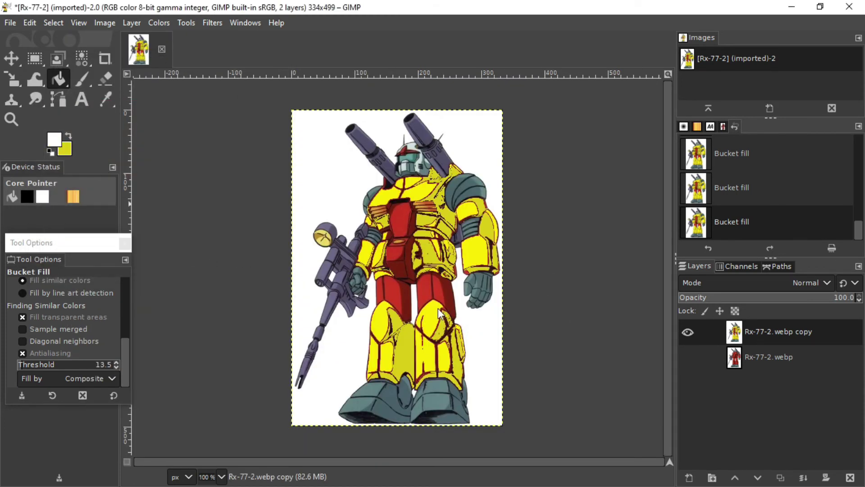
left_click(440, 314)
left_click(54, 139)
left_click(180, 239)
left_click(191, 267)
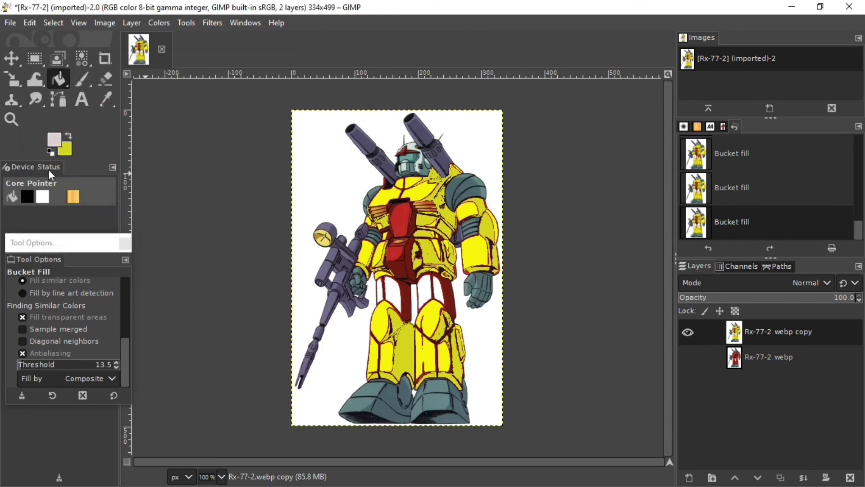
left_click(408, 300)
left_click(401, 252)
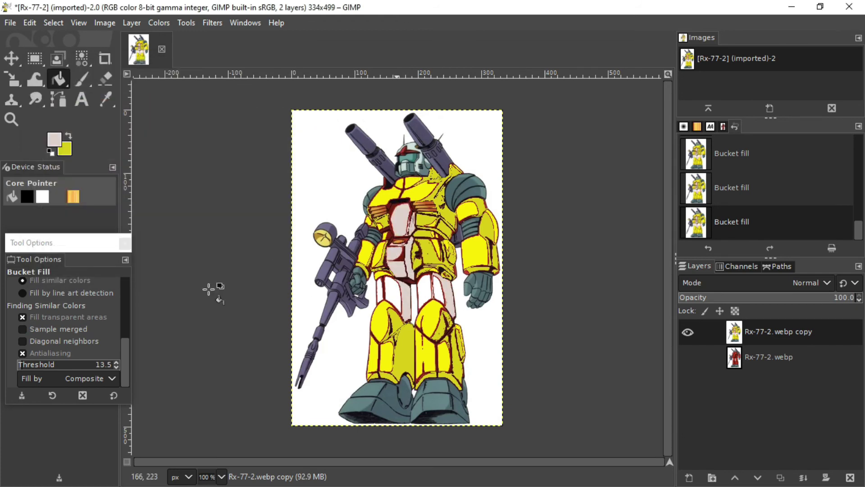
Paint the left and right shoulder tops red
left_click(54, 140)
left_click(180, 228)
left_click(201, 267)
left_click(483, 189)
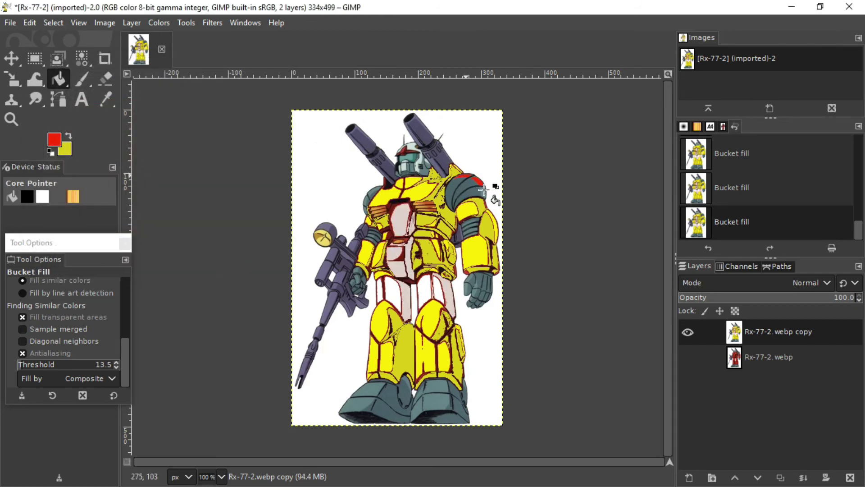
left_click(54, 140)
left_click(180, 228)
left_click(201, 267)
left_click(468, 193)
left_click(367, 209)
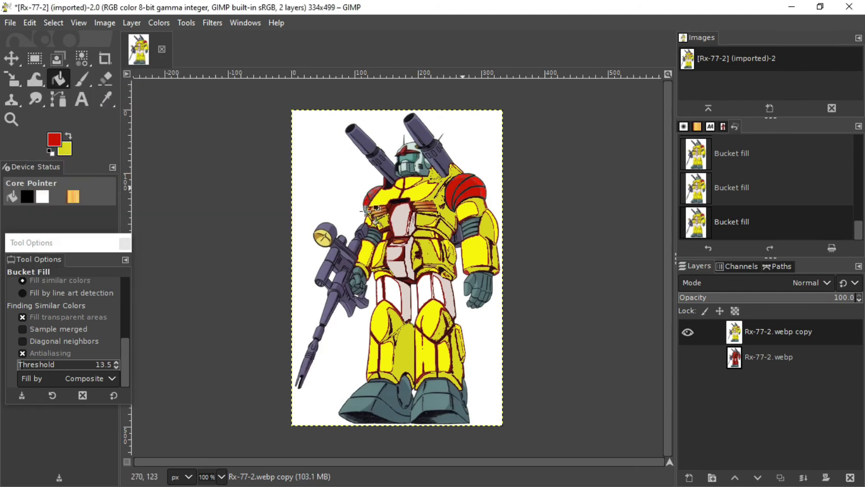